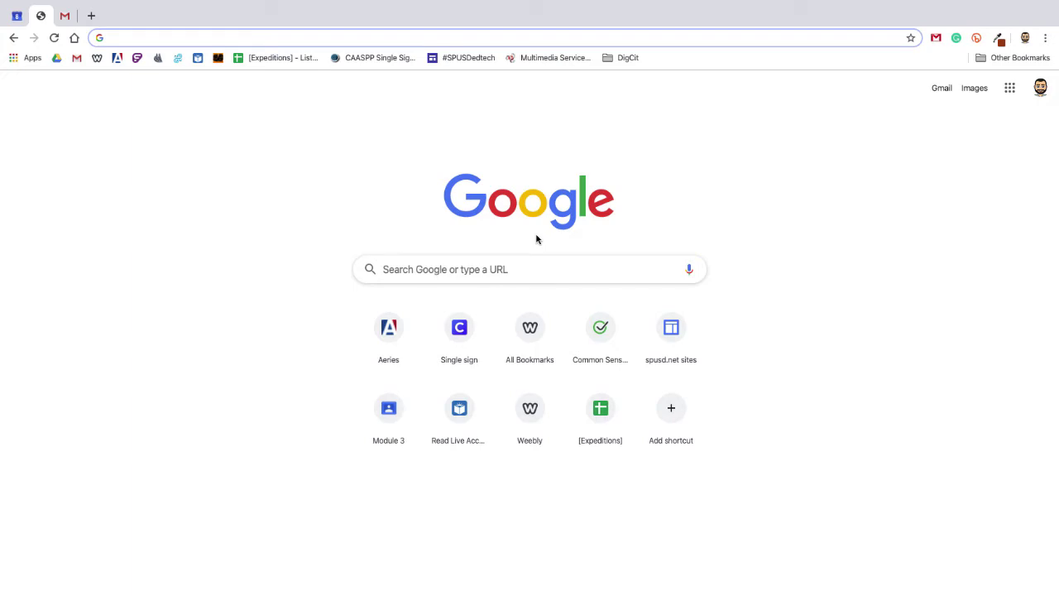
Step: Launch Google Drive from the Google apps grid in Chrome
click(1004, 94)
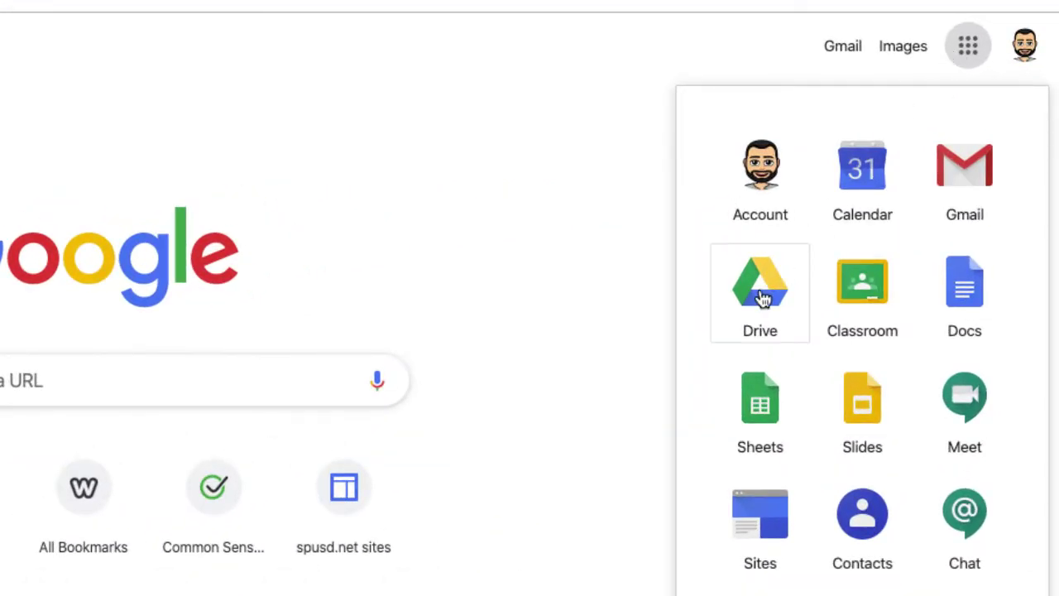
click(763, 299)
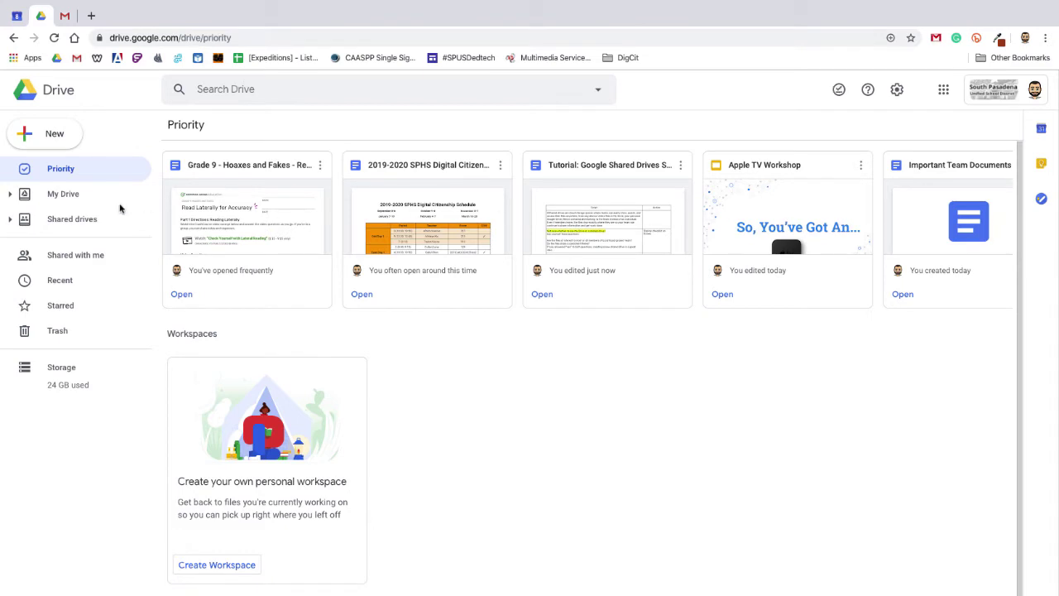
Step: Go from My Drive to the Shared drives list showing Tech Coaching and Tech Team
click(82, 195)
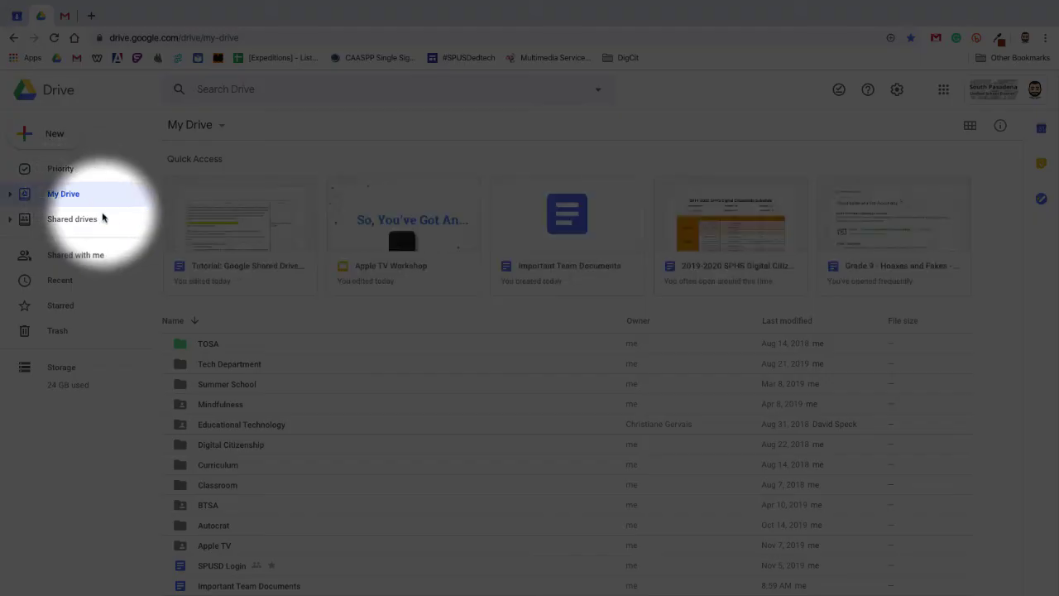
click(105, 219)
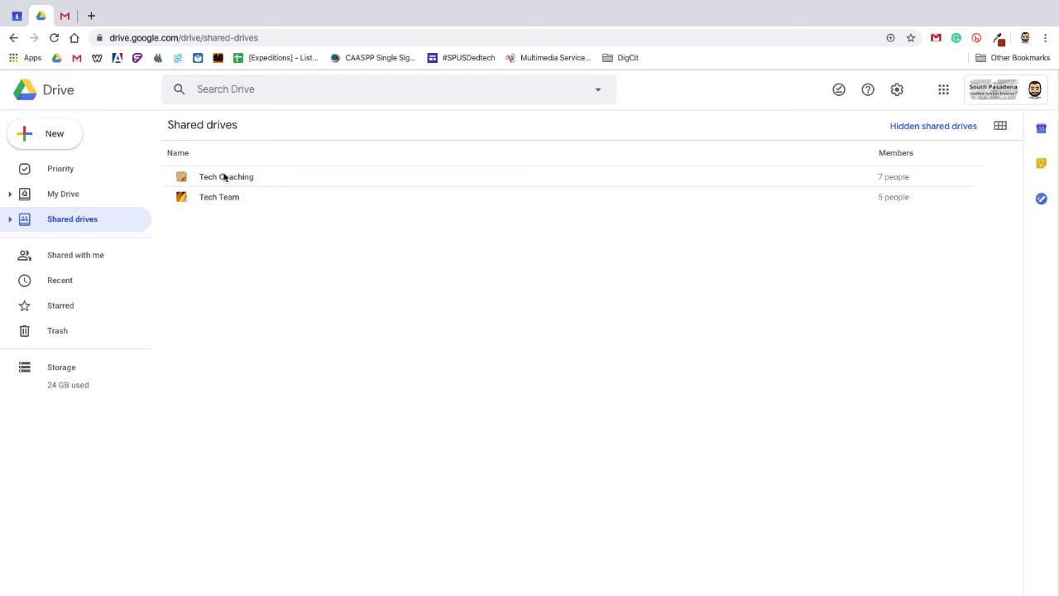
Step: Create a new shared drive named '5th Grade Team'
click(57, 144)
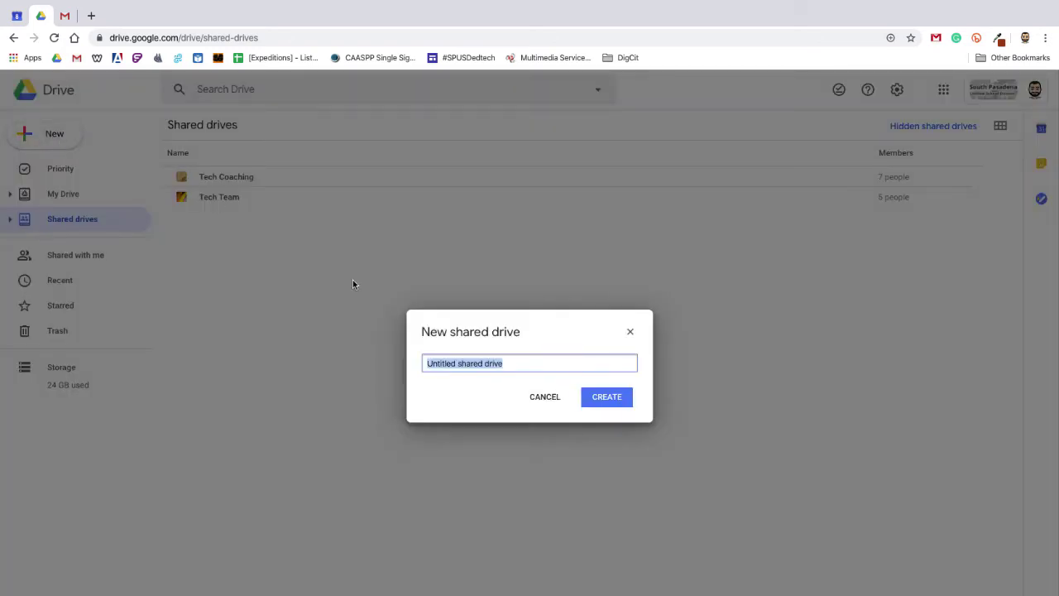
text(5th Grade )
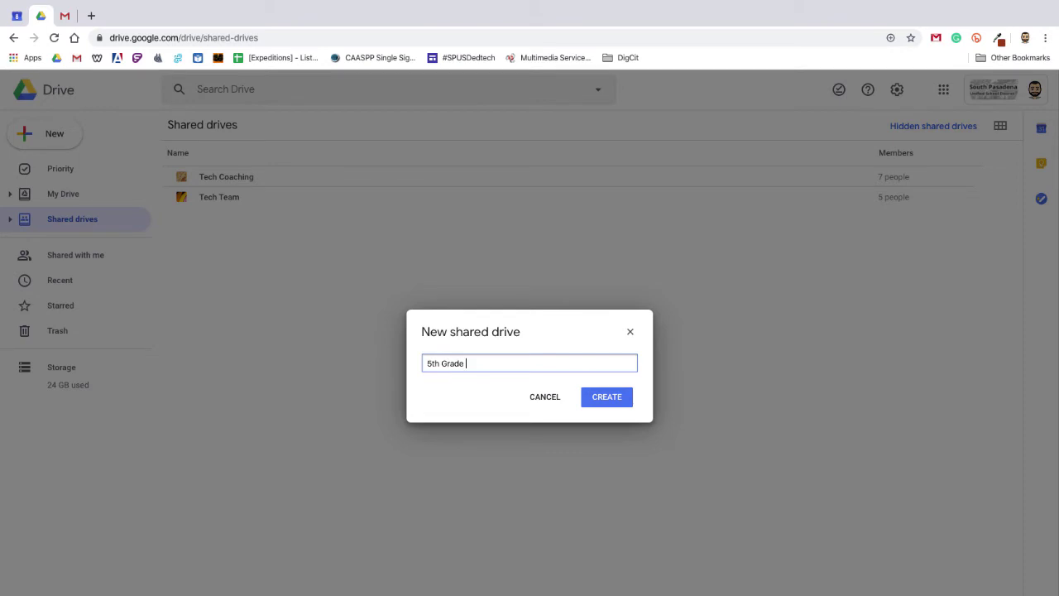
text(Team)
click(606, 398)
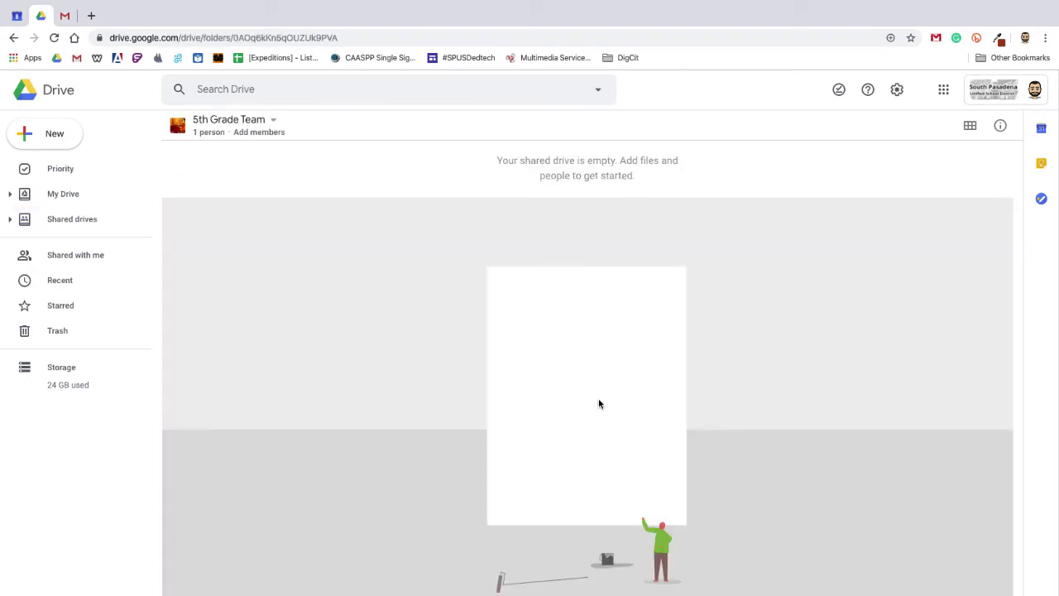
Step: Queue four colleagues, picked by name from suggestions, as invitees to 5th Grade Team
click(276, 133)
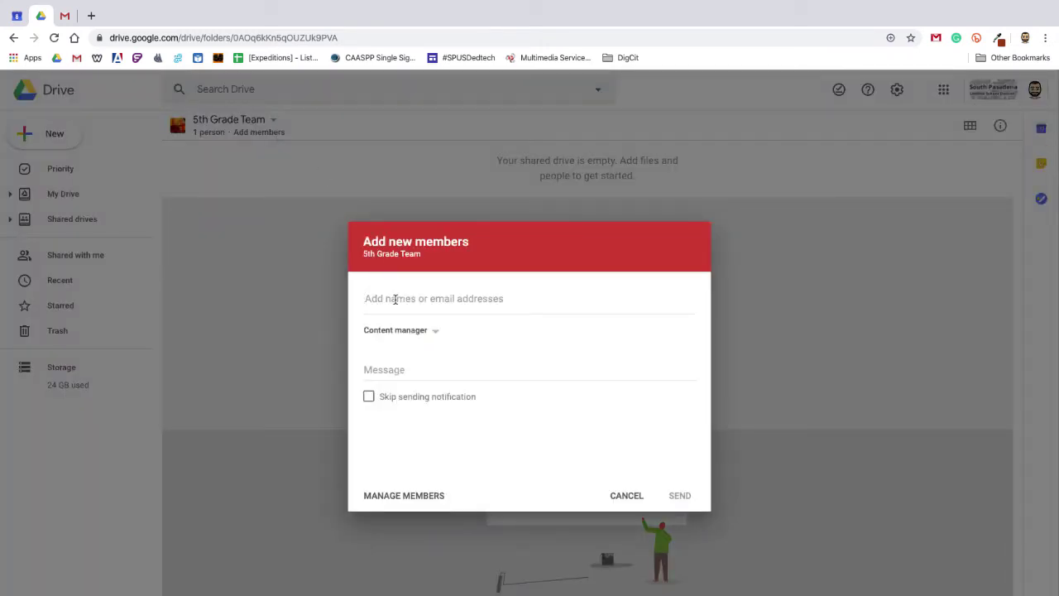
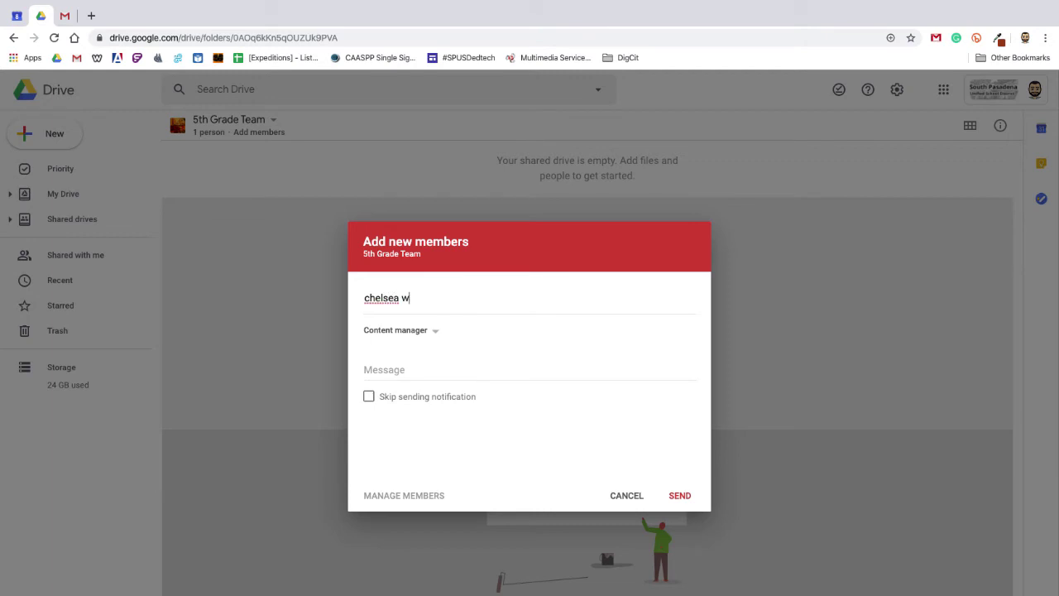
key(Return)
text(ron)
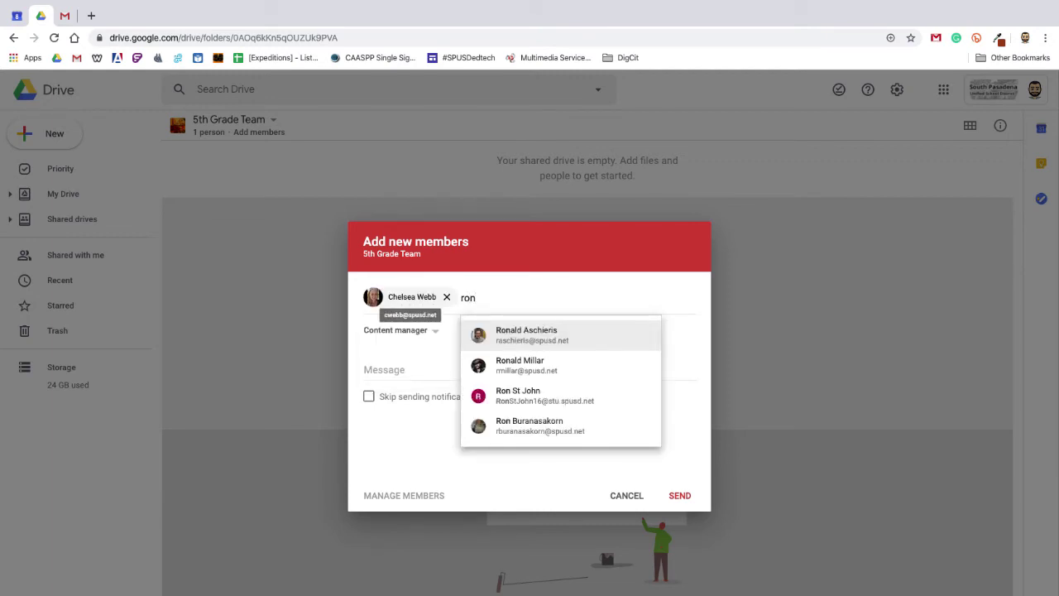
key(Return)
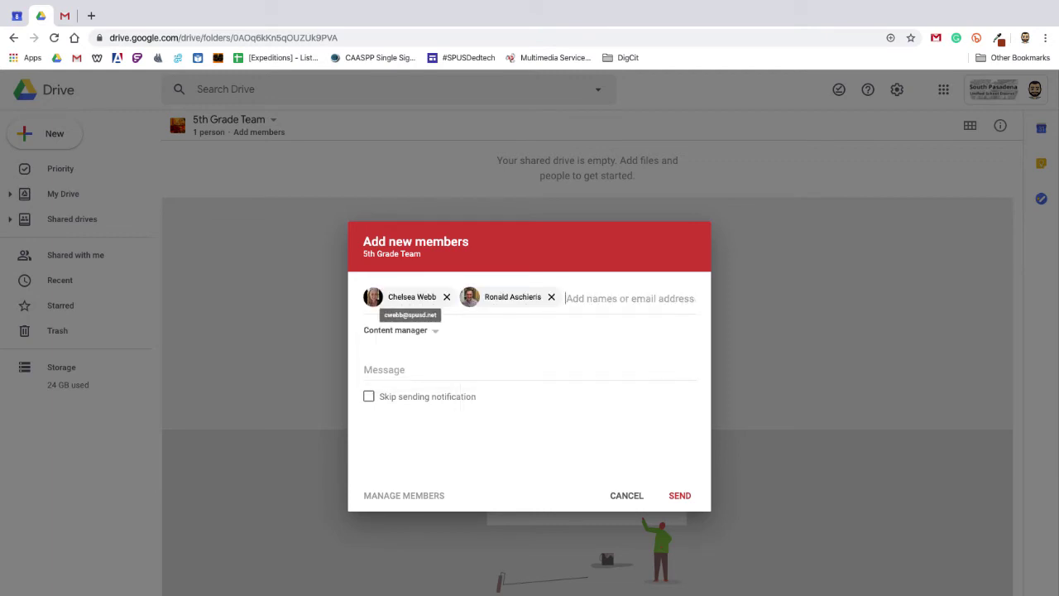
text(pittma)
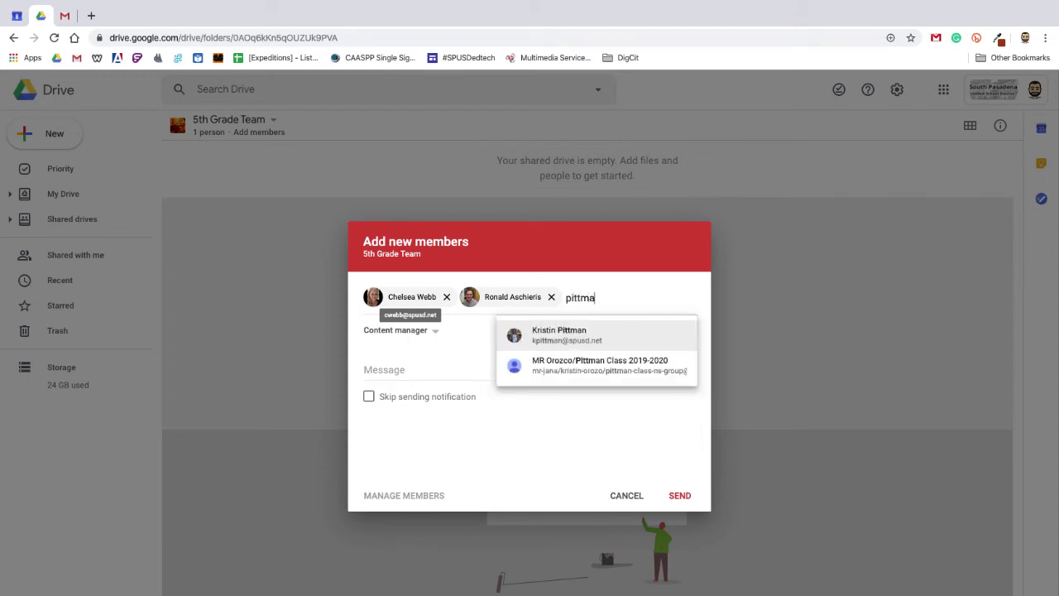
key(Return)
text(jas)
key(Return)
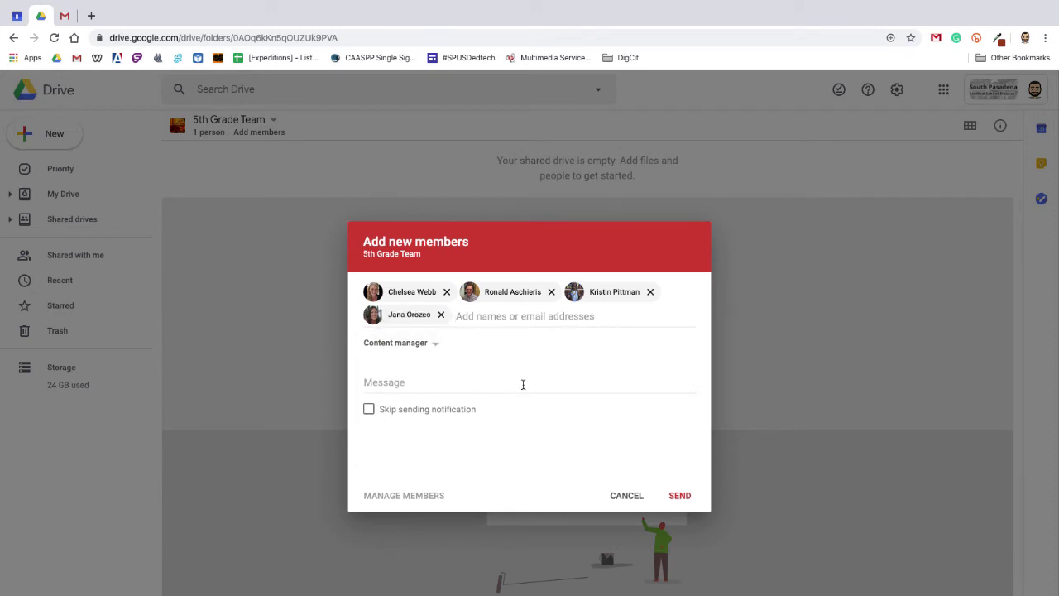
Step: Keep the Content manager role and replace the invite message with 'Welcome to our shared drive!'
click(432, 343)
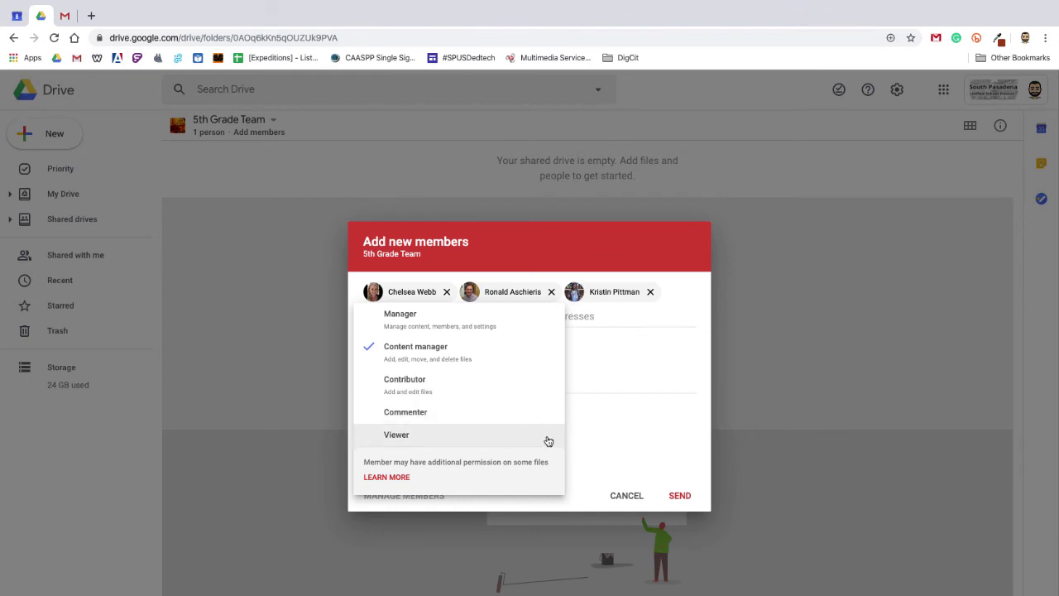
click(612, 434)
click(376, 379)
text(Welcome to our team drive!)
key(BackSpace)
text(Welcome to our shared drive!)
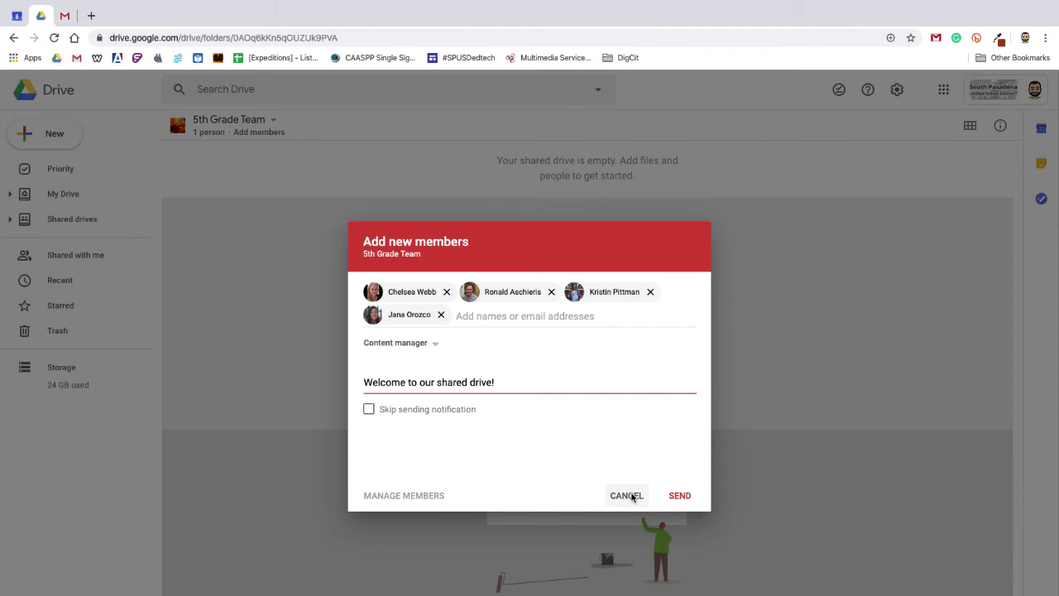
Step: Cancel the unsent invitation and drag Important Team Documents from My Drive onto 5th Grade Team
click(632, 496)
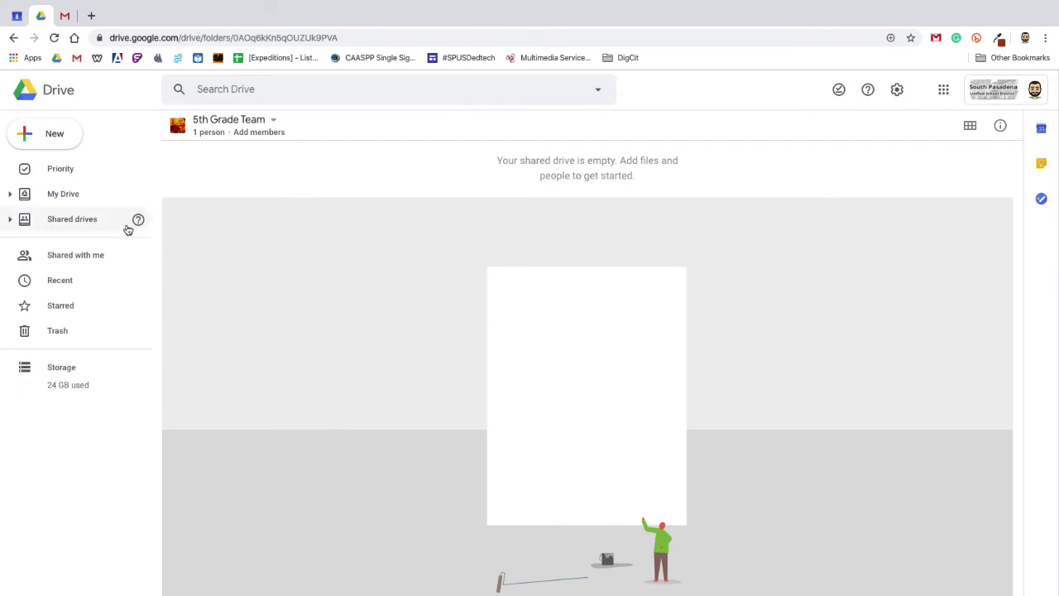
click(63, 193)
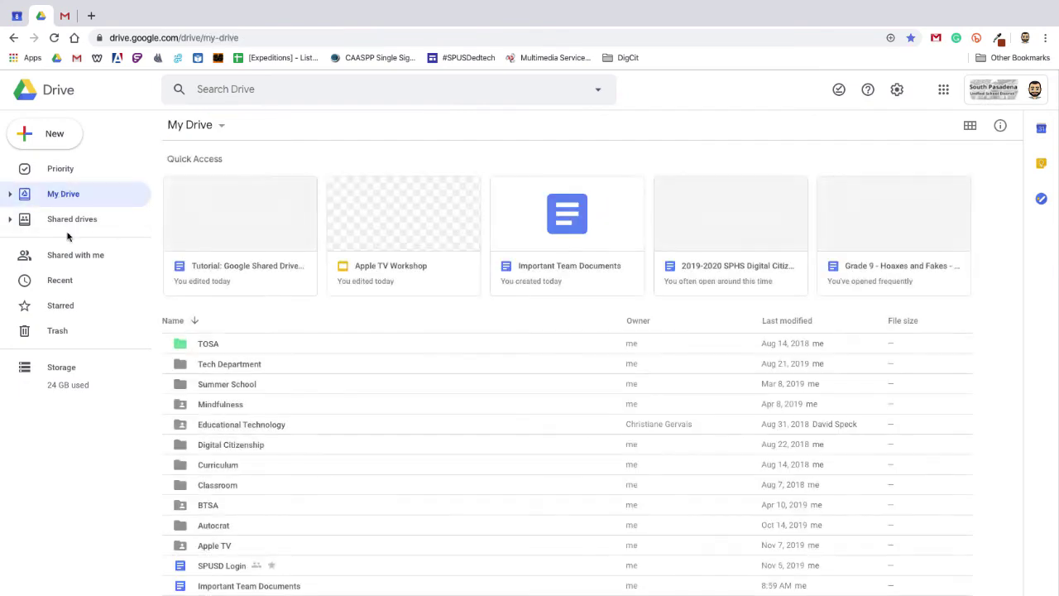
click(248, 587)
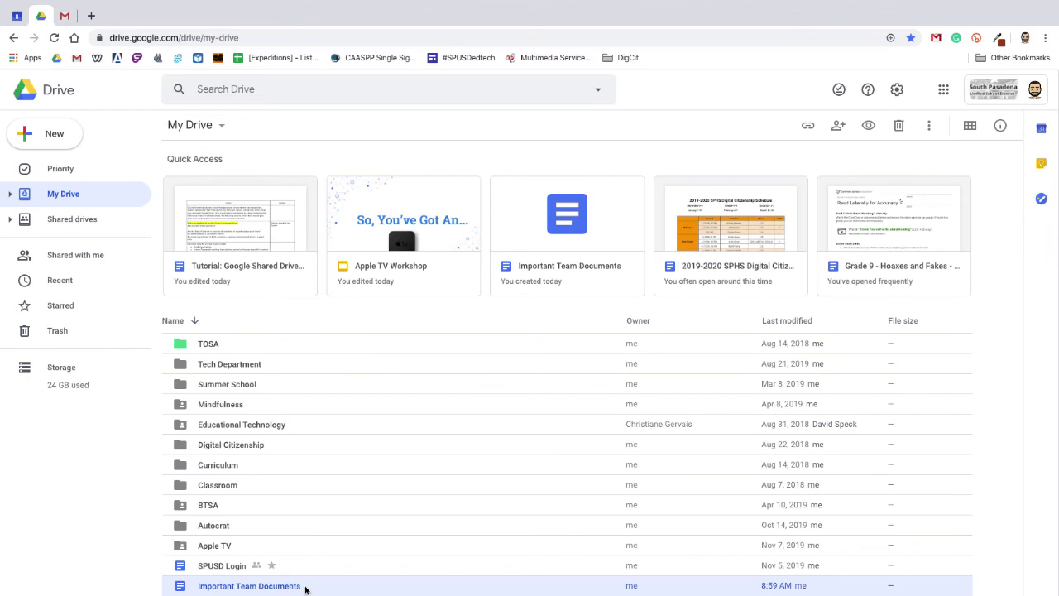
drag(305, 589, 124, 246)
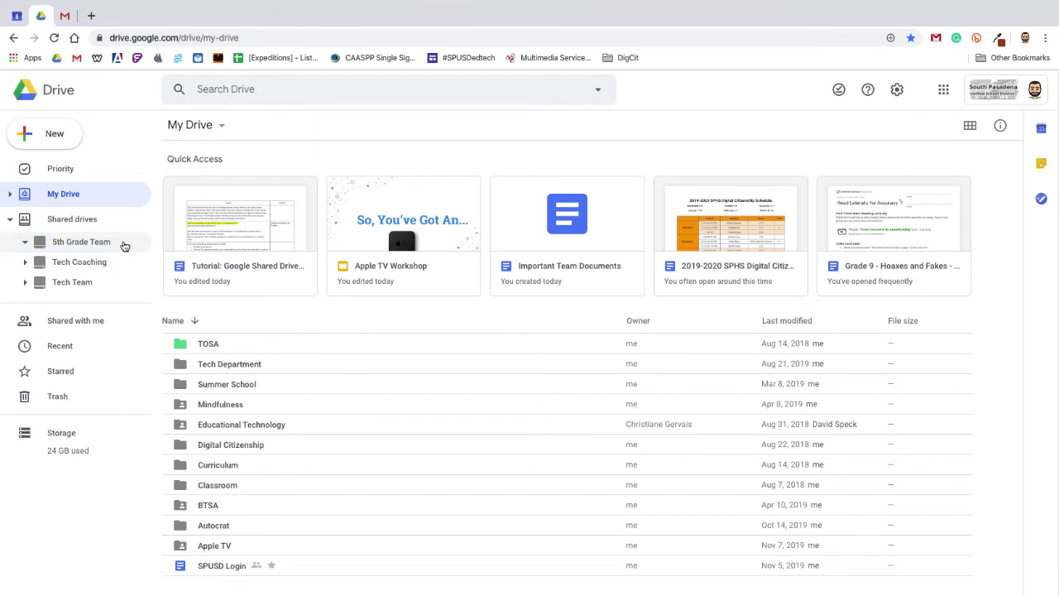
Step: Open 5th Grade Team and select the Important Team Documents file stored inside it
click(124, 246)
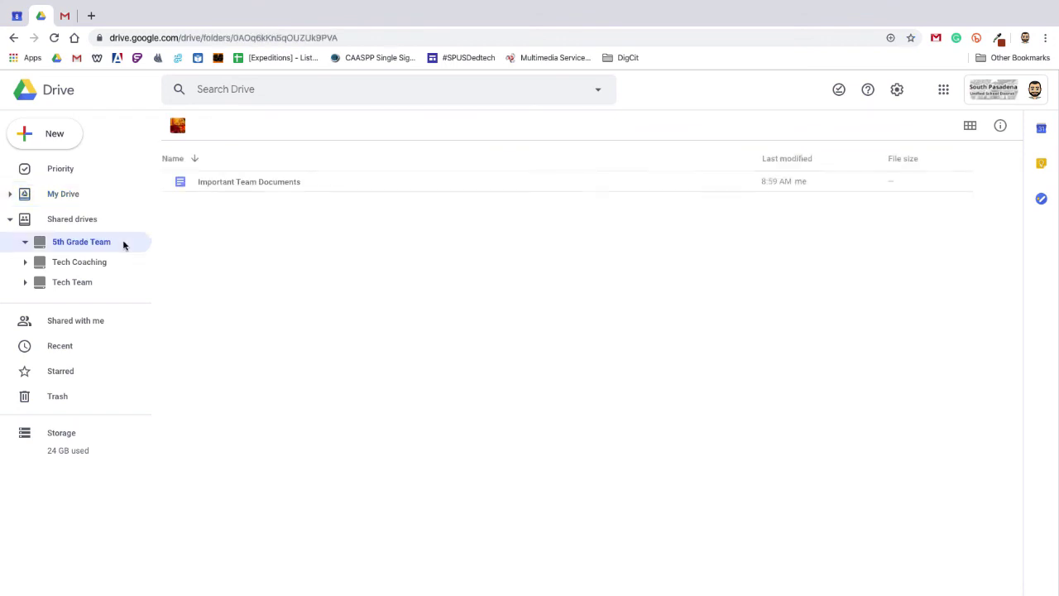
click(252, 185)
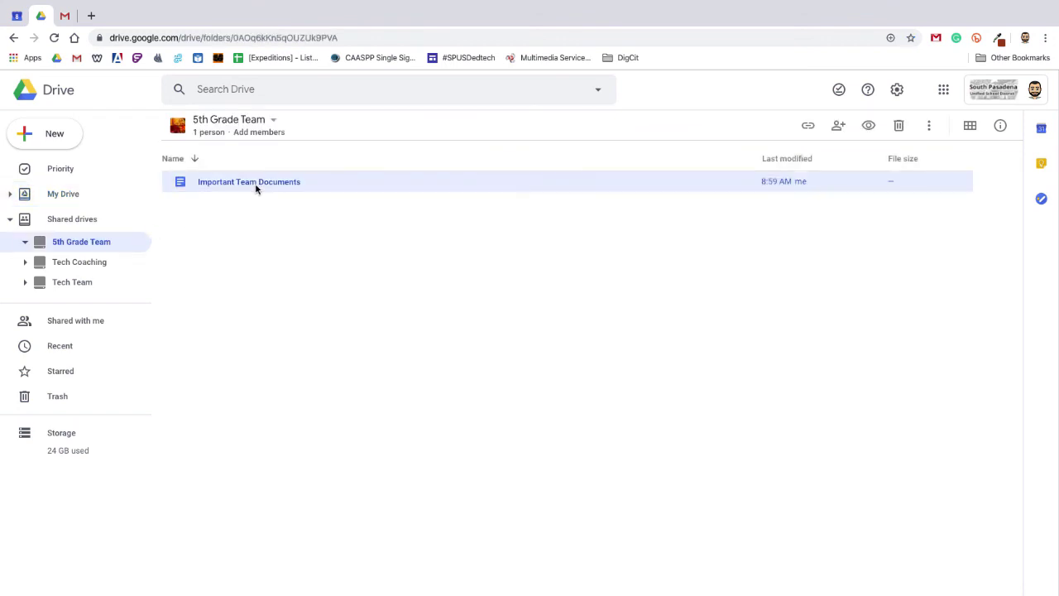